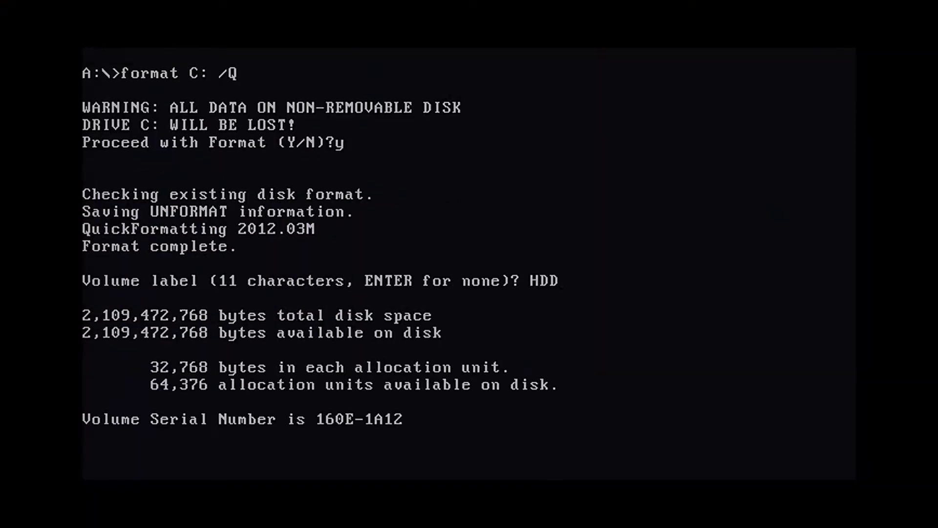
{"action": "type", "text": "up"}
Launch MS-DOS 6.22 Setup with the setup command so it checks the system configuration
{"action": "key", "text": "Return"}
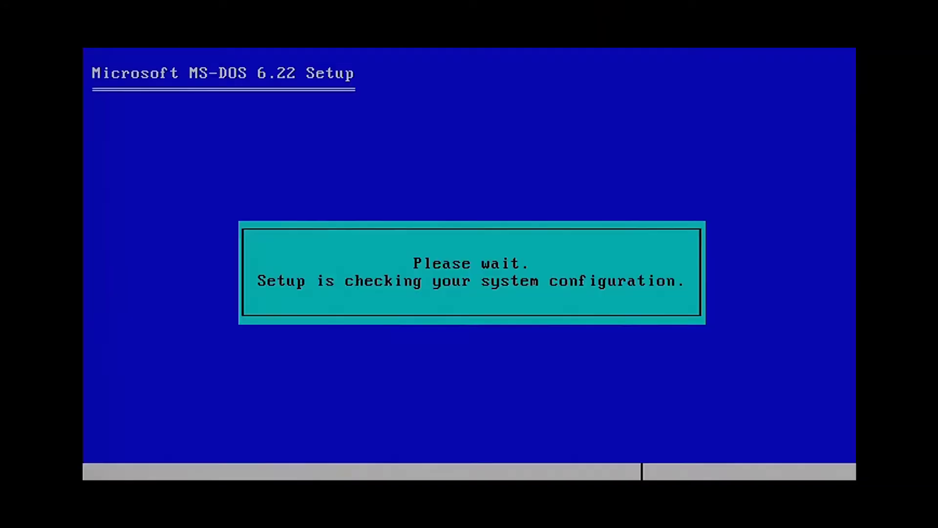